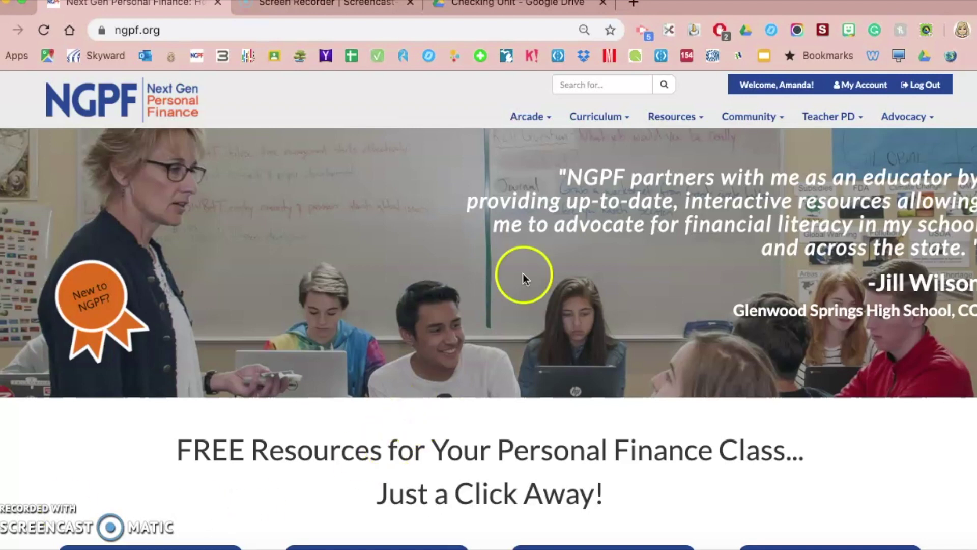
# - Open the NGPF Checking unit assessments under Curriculum > Assessments and scroll to lessons 1.1–1.5
pyautogui.click(606, 118)
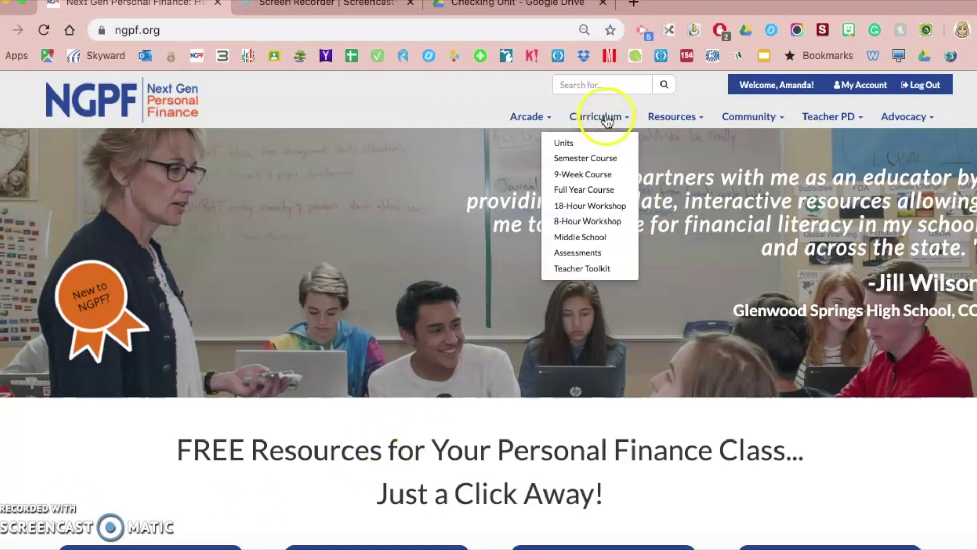
pyautogui.click(573, 254)
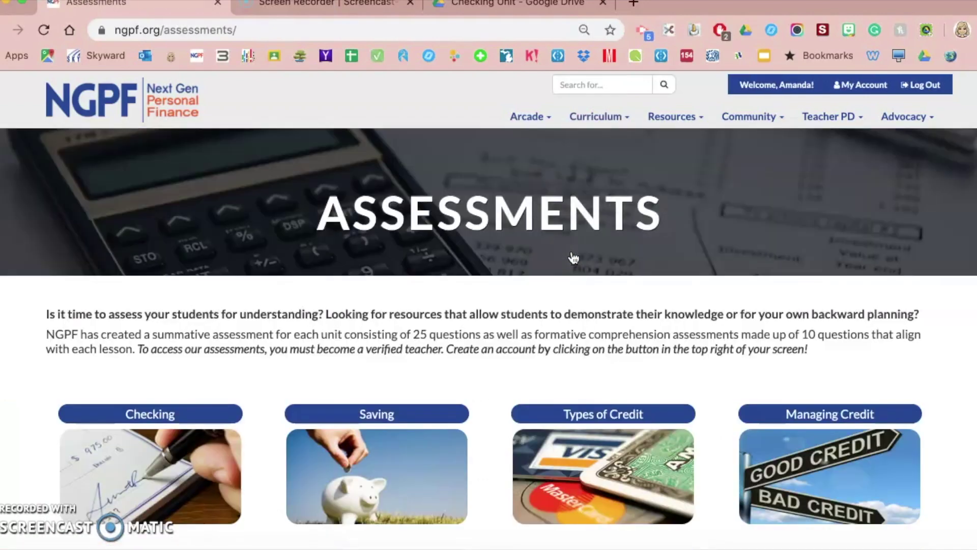
pyautogui.scroll(-2, 75, 392)
pyautogui.click(75, 392)
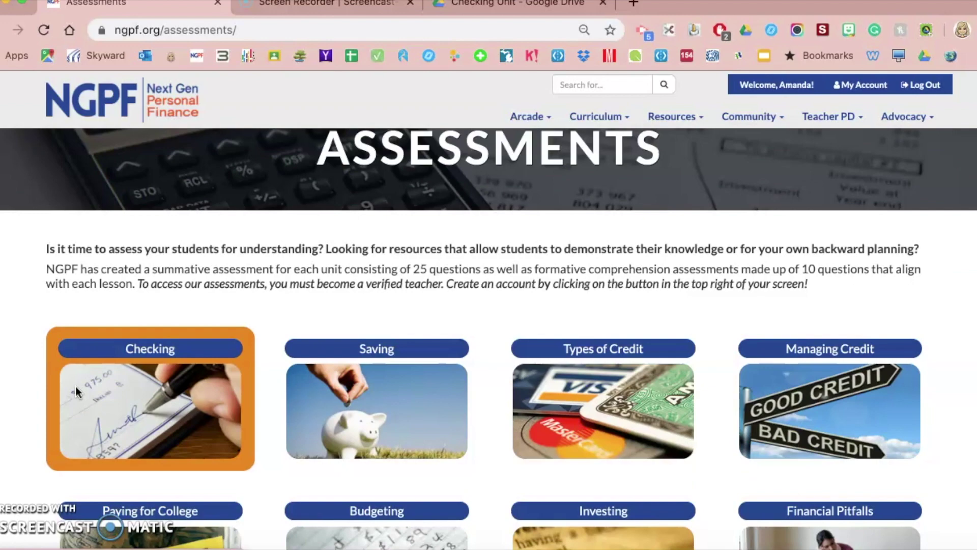
pyautogui.click(150, 346)
pyautogui.scroll(-1, 178, 338)
pyautogui.click(204, 333)
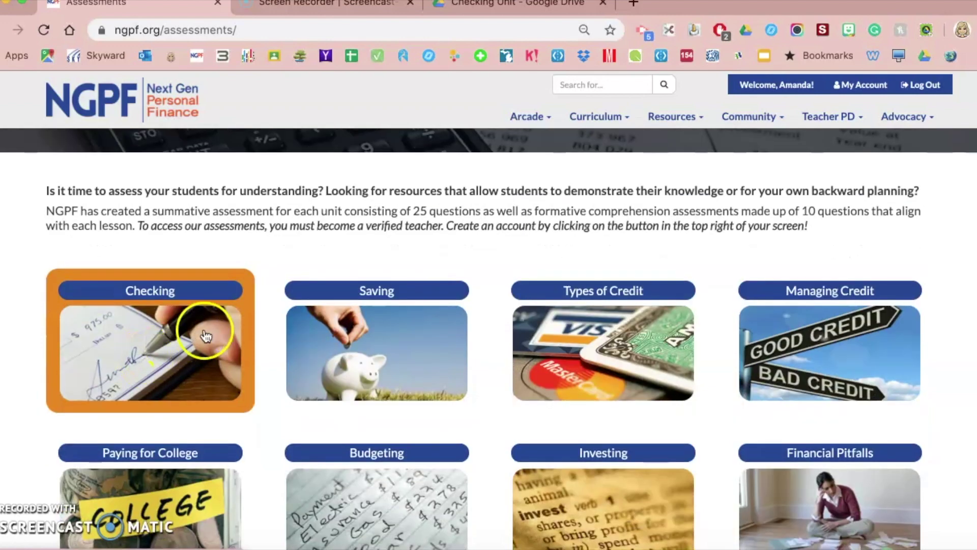
pyautogui.click(139, 323)
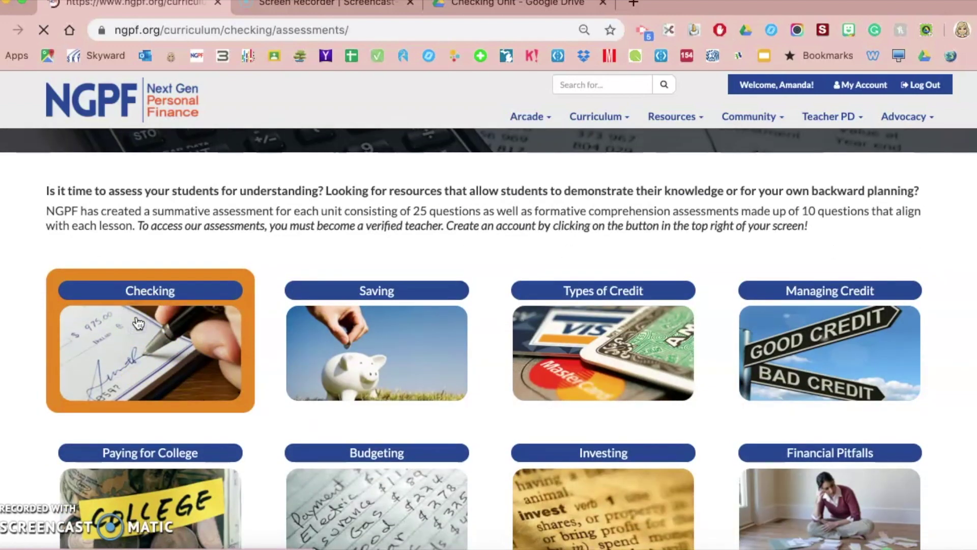
pyautogui.scroll(-8, 253, 323)
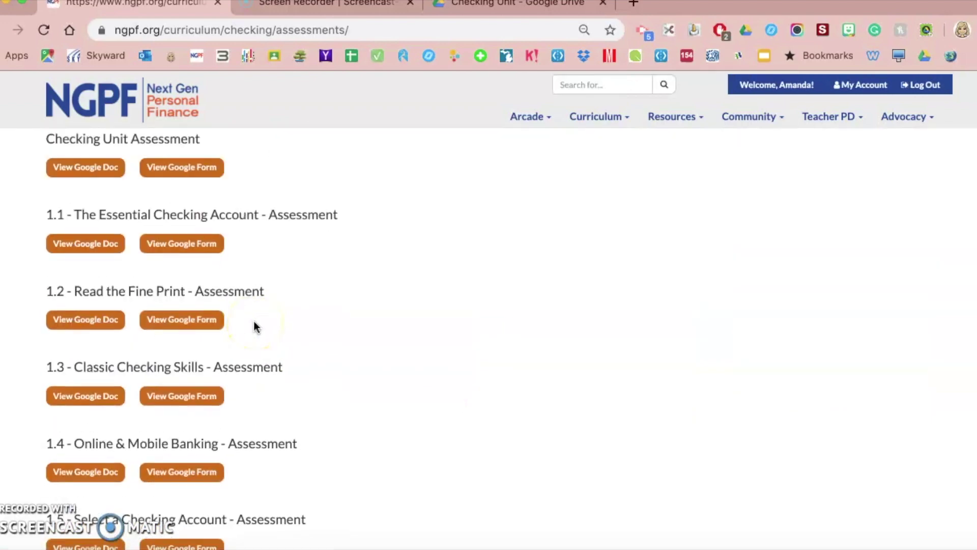
pyautogui.scroll(-1, 256, 327)
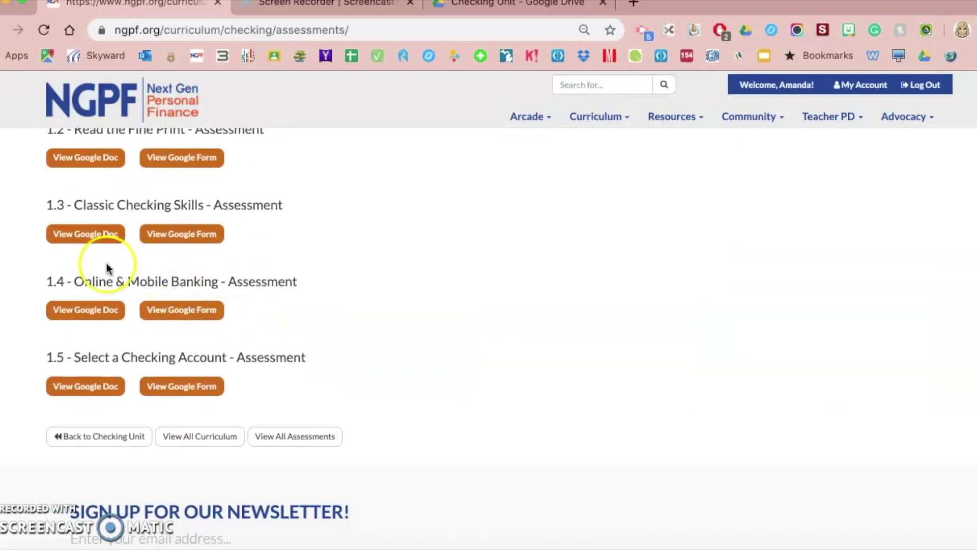
# - Open the 1.4 Online & Mobile Banking Google Form and make a copy of it
pyautogui.click(181, 301)
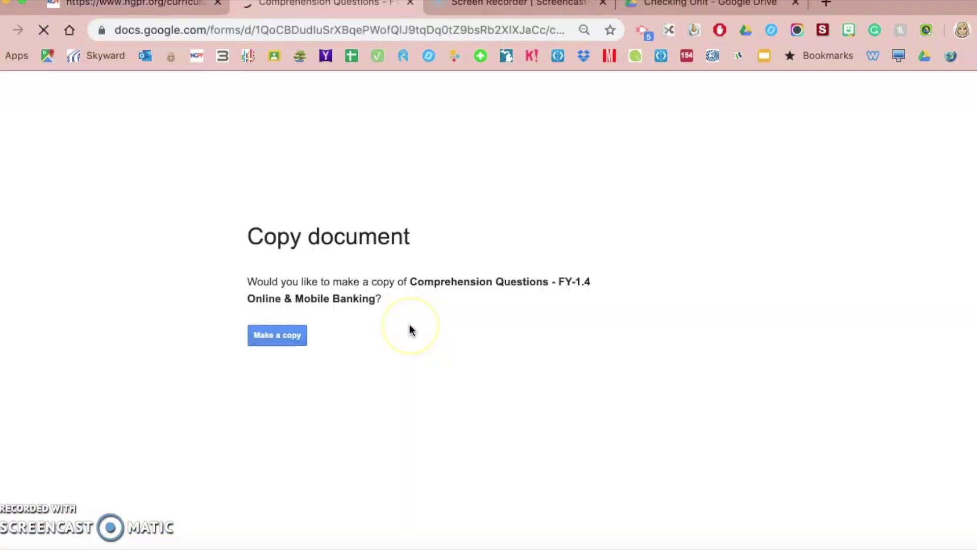
pyautogui.click(278, 335)
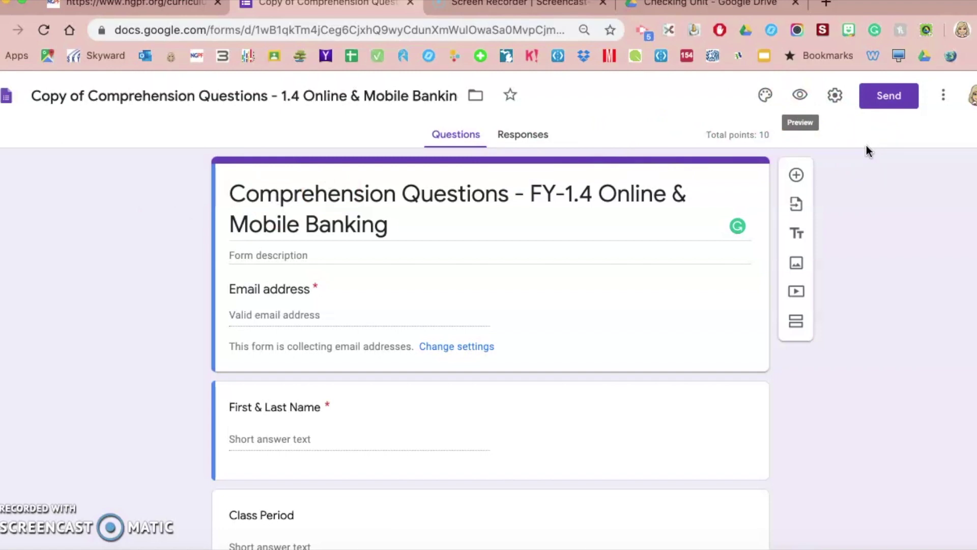
# - Preview the copied quiz as a respondent, close the preview, and open the form's Settings
pyautogui.click(835, 98)
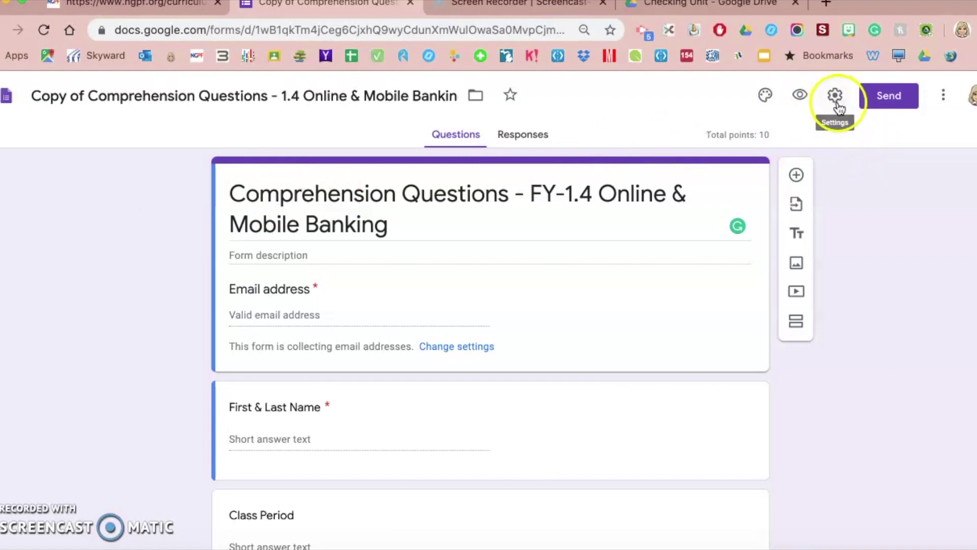
pyautogui.click(836, 100)
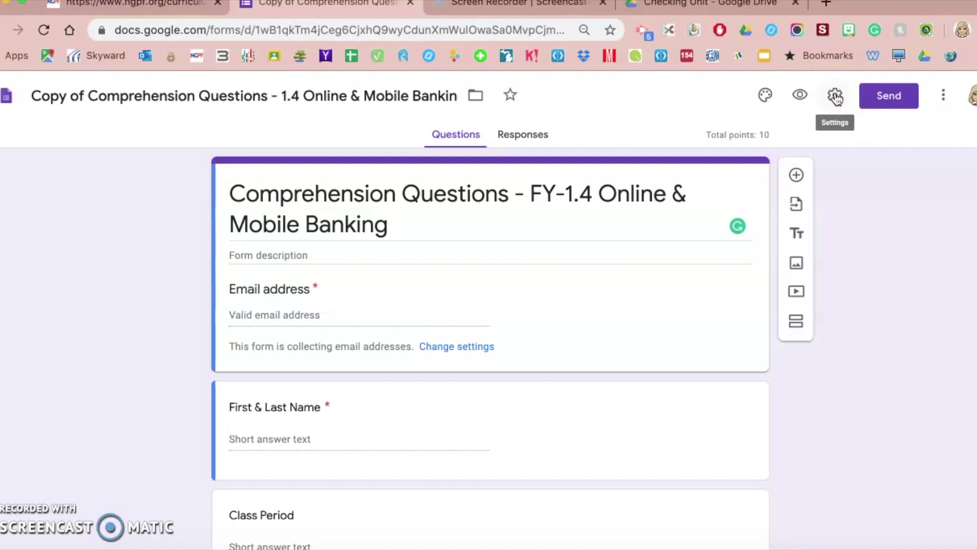
pyautogui.click(796, 98)
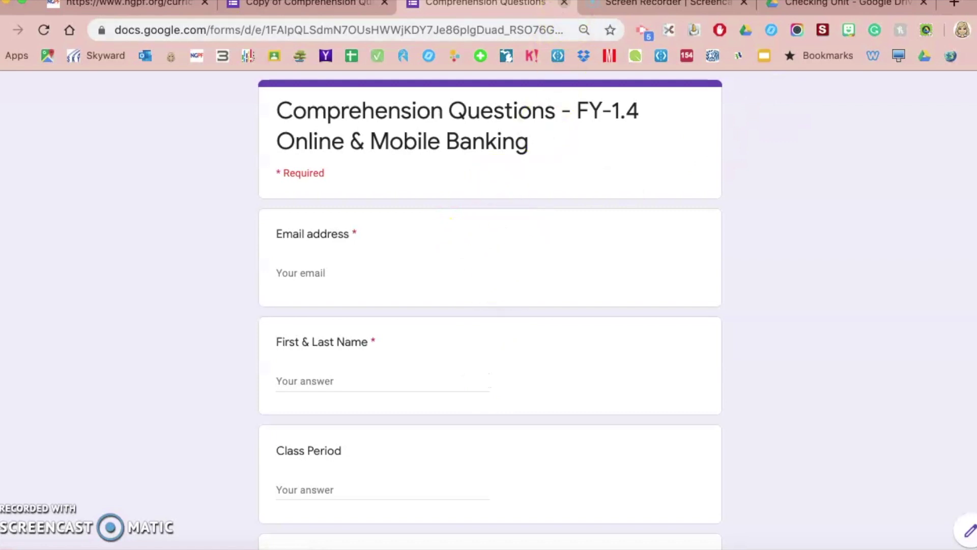
pyautogui.click(566, 4)
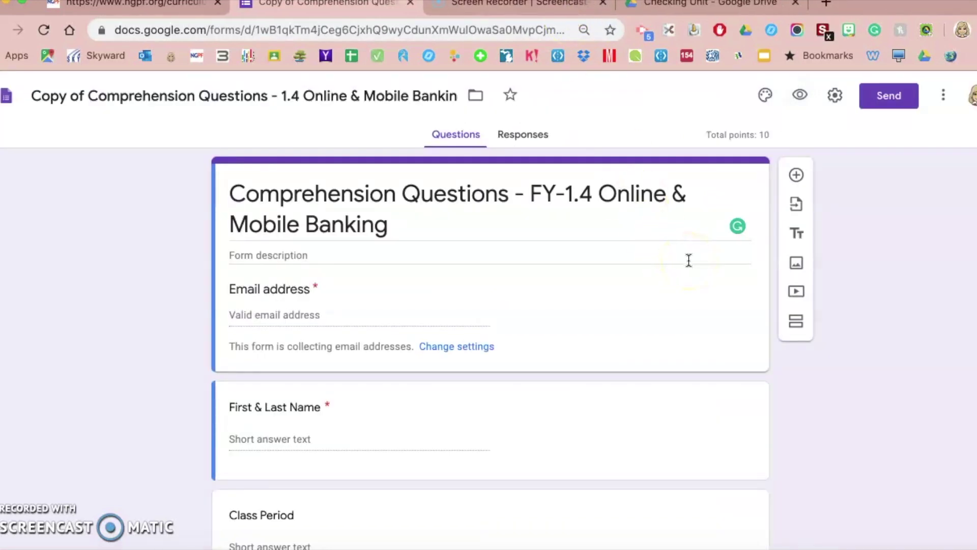
pyautogui.click(836, 97)
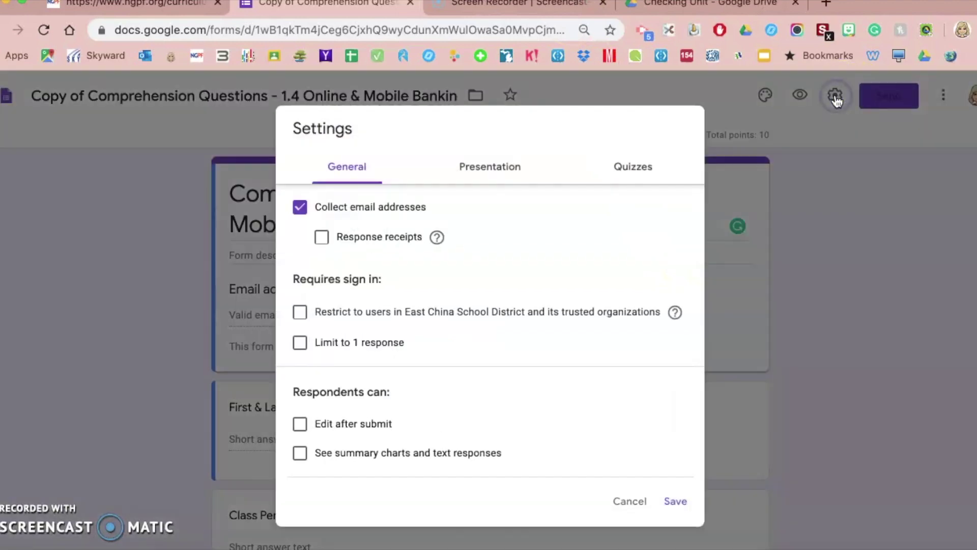
pyautogui.click(301, 207)
pyautogui.click(301, 207)
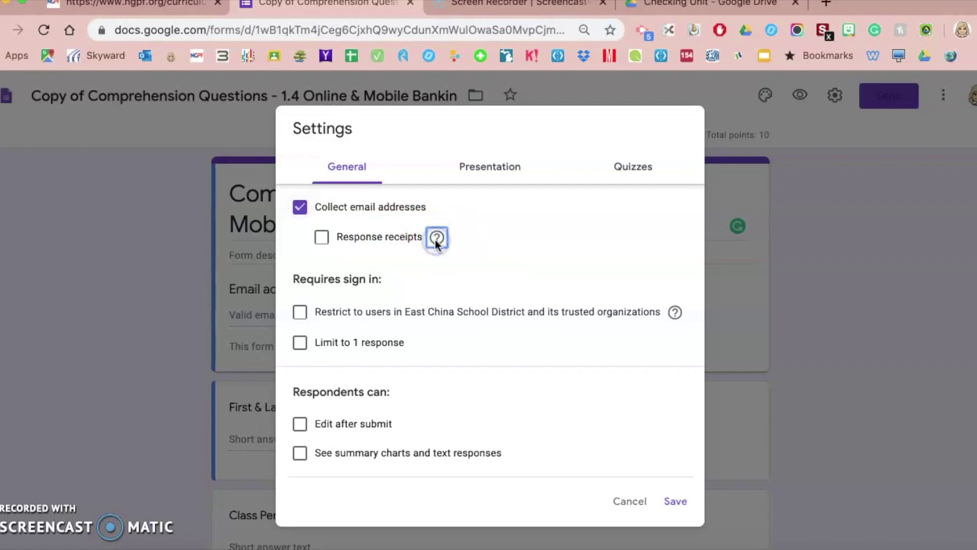
pyautogui.moveTo(437, 238)
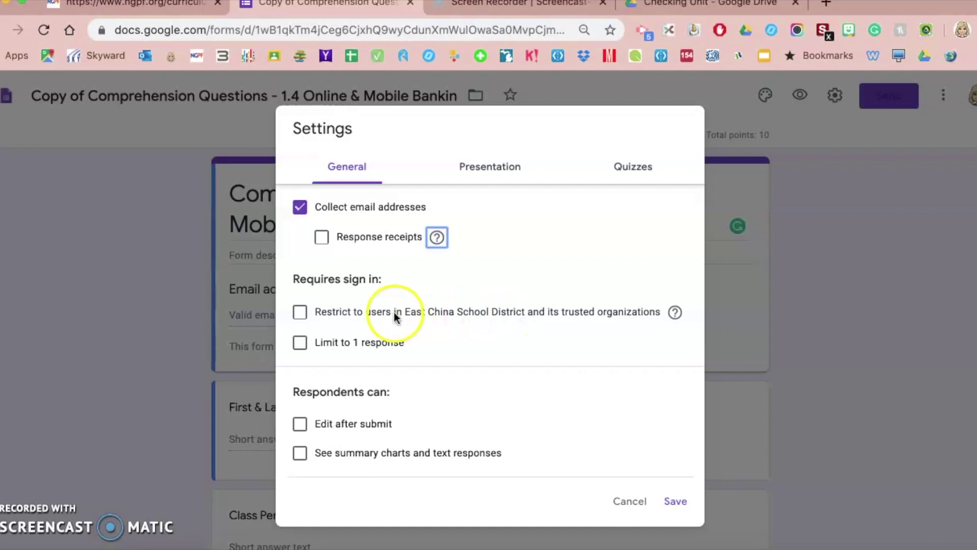
# - Restrict responses to East China School District users and toggle the Limit to 1 response option
pyautogui.click(299, 312)
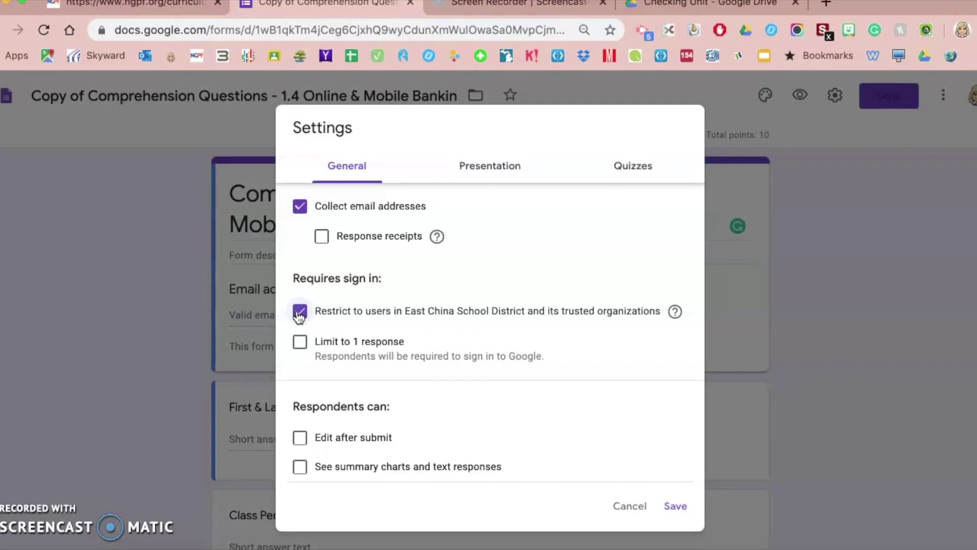
pyautogui.click(300, 315)
pyautogui.click(426, 301)
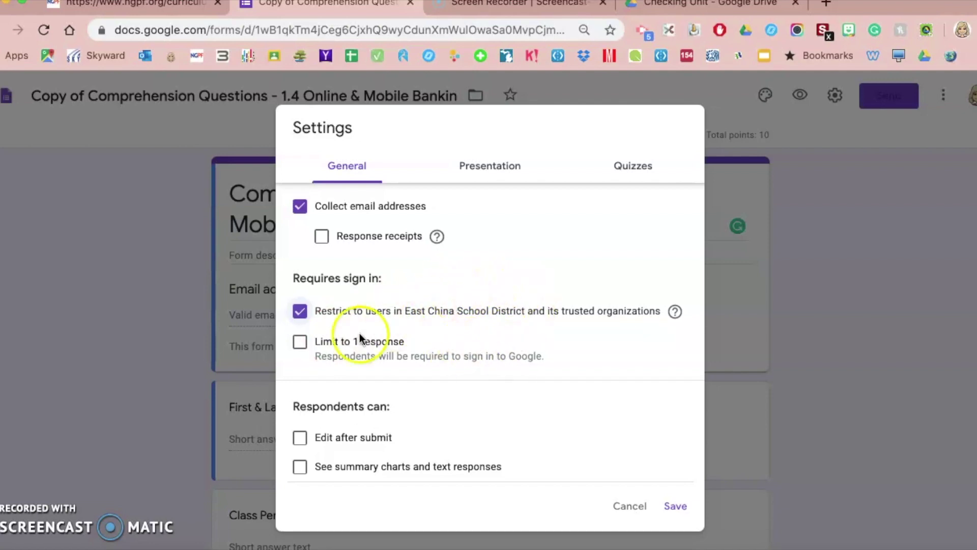
pyautogui.click(300, 344)
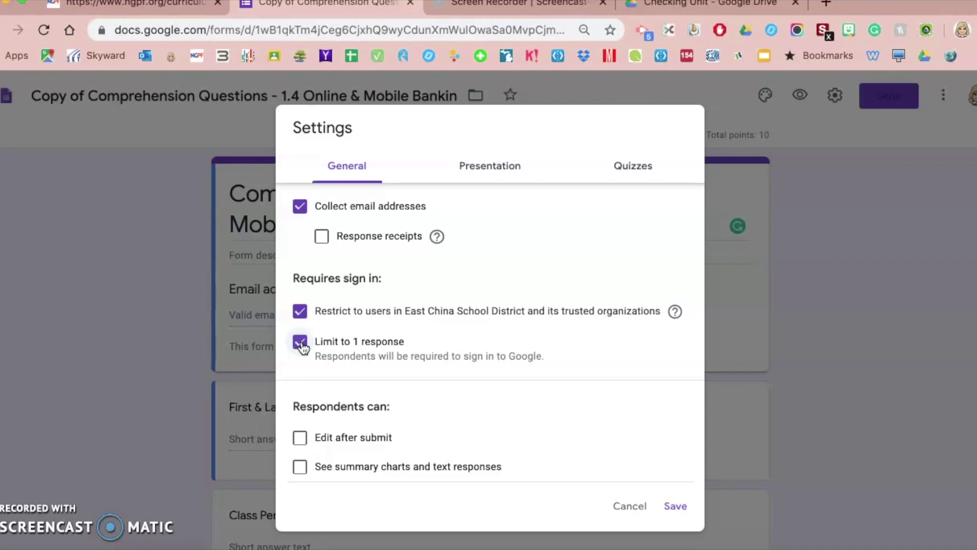
pyautogui.click(300, 342)
# - Re-enable Limit to 1 response, leaving Edit after submit and See summary charts unchecked
pyautogui.click(300, 342)
pyautogui.click(300, 396)
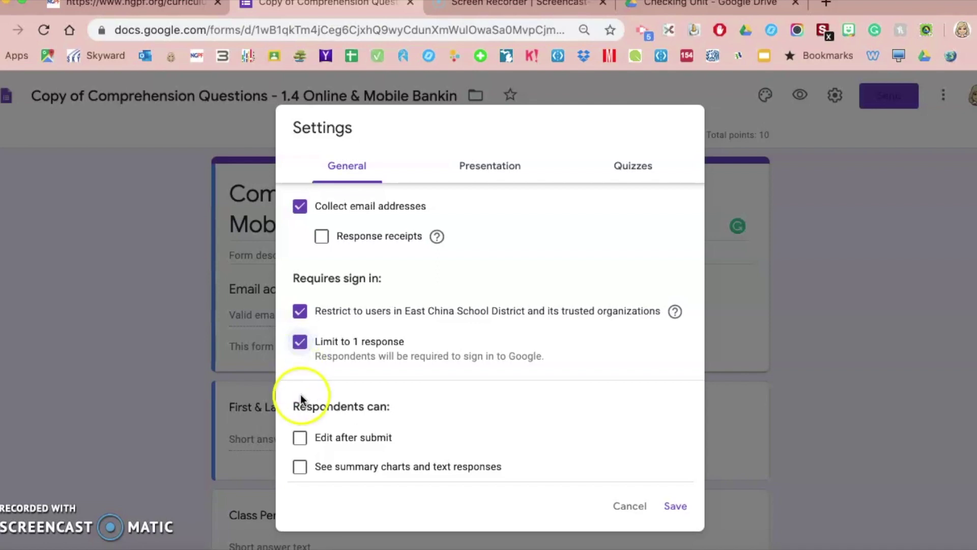
pyautogui.scroll(-1, 323, 388)
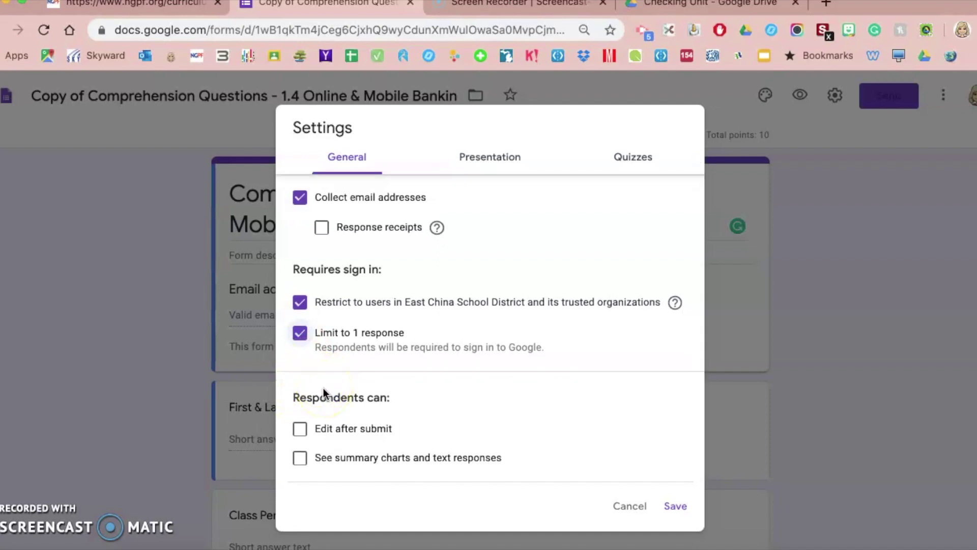
pyautogui.scroll(-1, 323, 387)
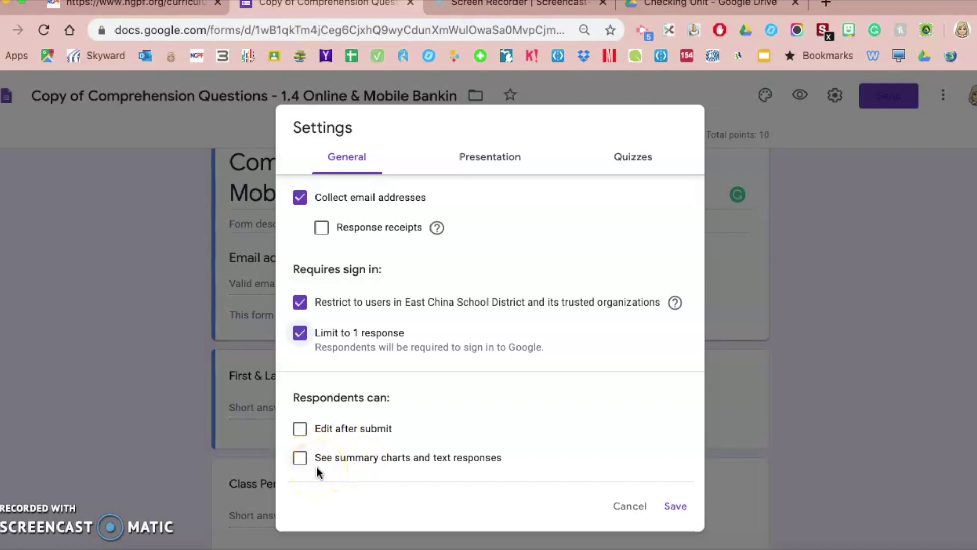
# - On the Presentation tab, keep progress bar and question shuffling off and select the confirmation message
pyautogui.click(487, 159)
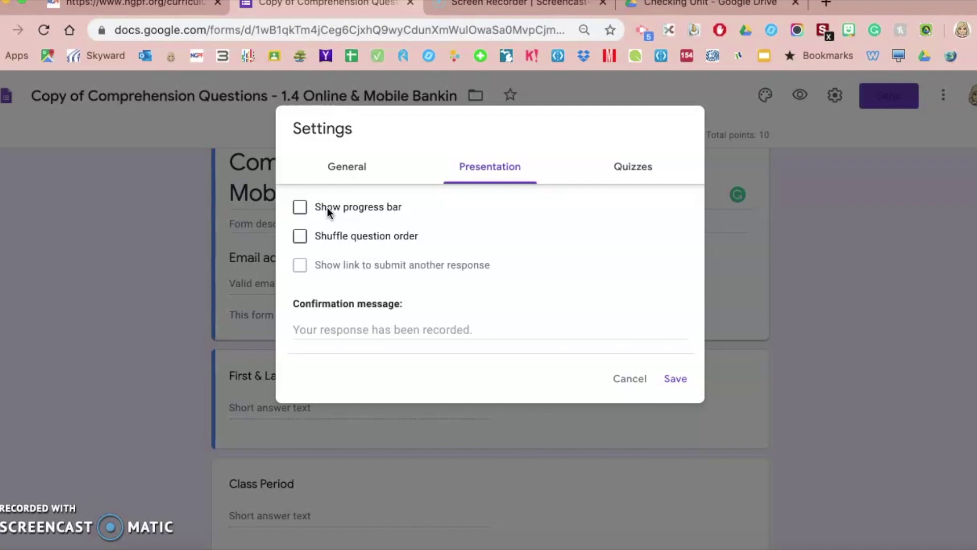
pyautogui.click(301, 208)
pyautogui.click(305, 247)
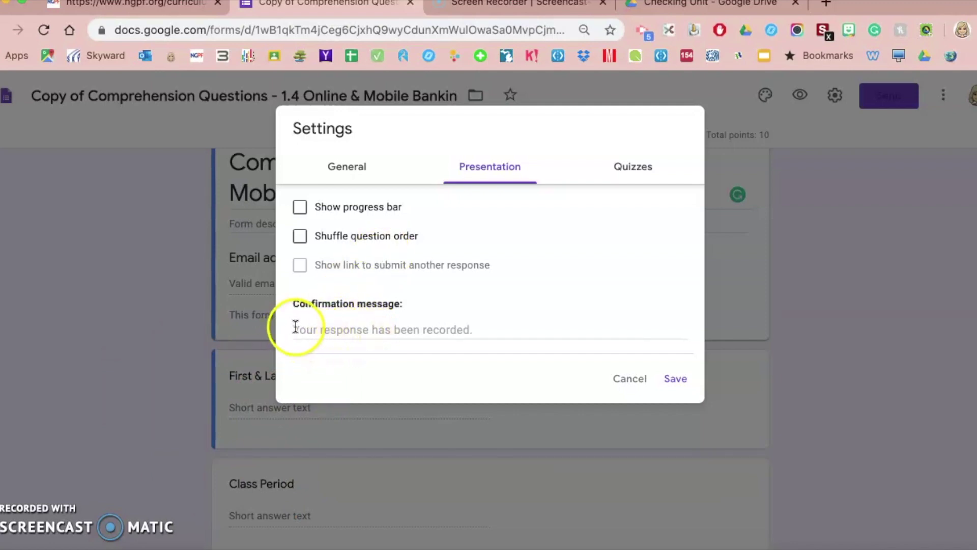
pyautogui.click(462, 329)
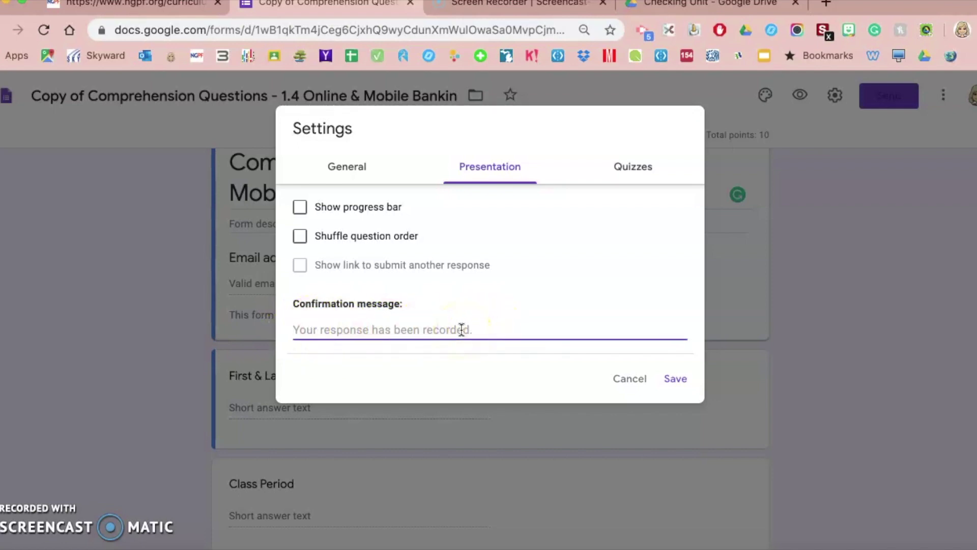
# - Enter a confirmation message saying 'Your responses have been sent to' followed by the teacher's name
pyautogui.write('Your respon')
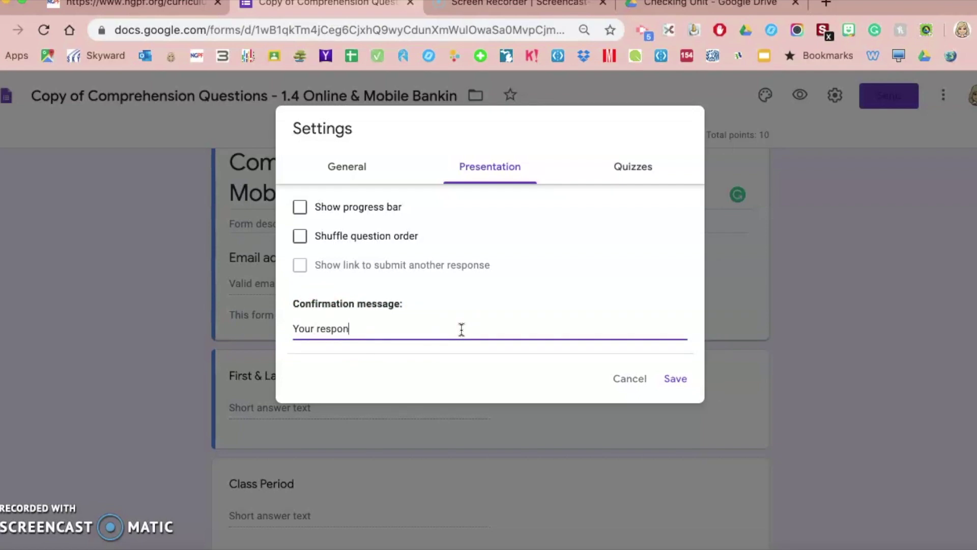
pyautogui.write('ses have been sent ')
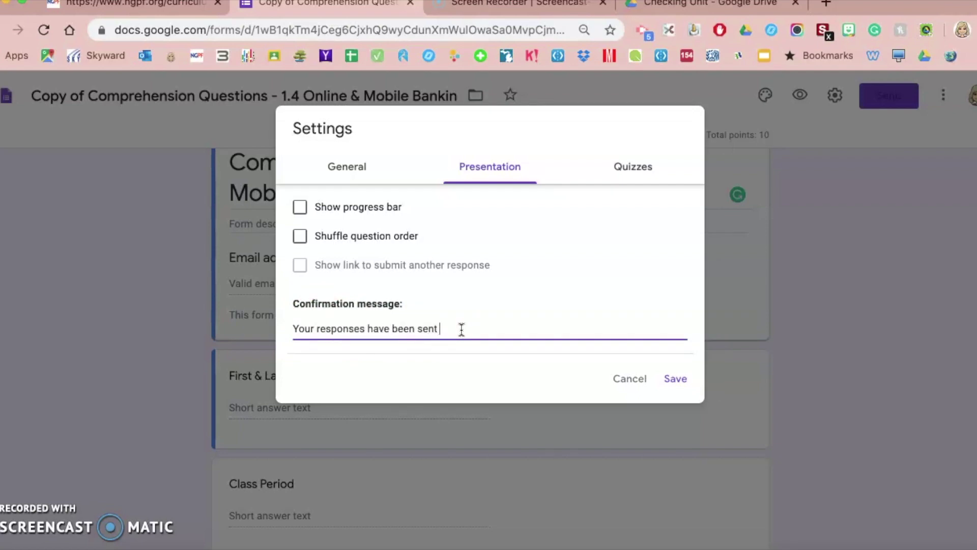
pyautogui.write('to Mrs. Volz.')
# - On the Quizzes tab, toggle Make this a quiz off and back on, leaving quiz mode enabled
pyautogui.click(627, 168)
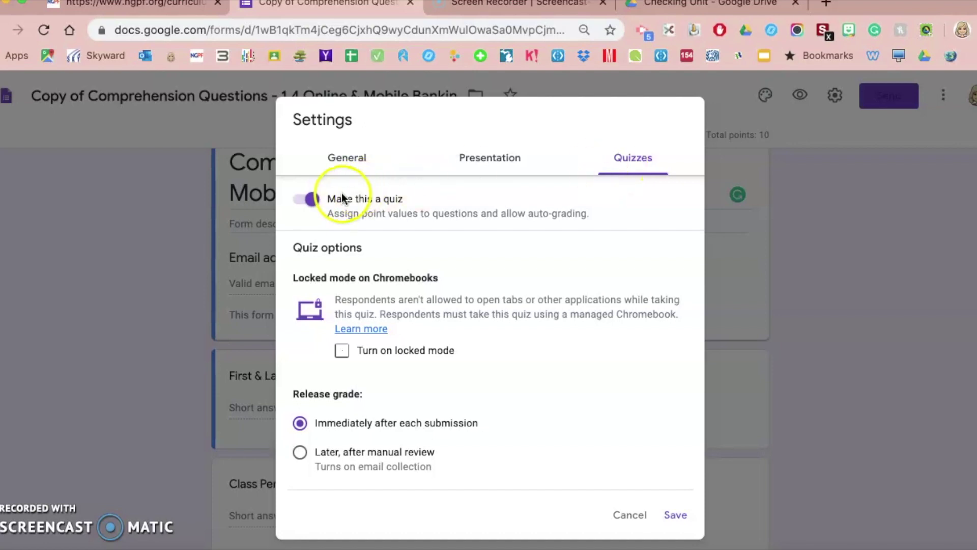
pyautogui.click(310, 199)
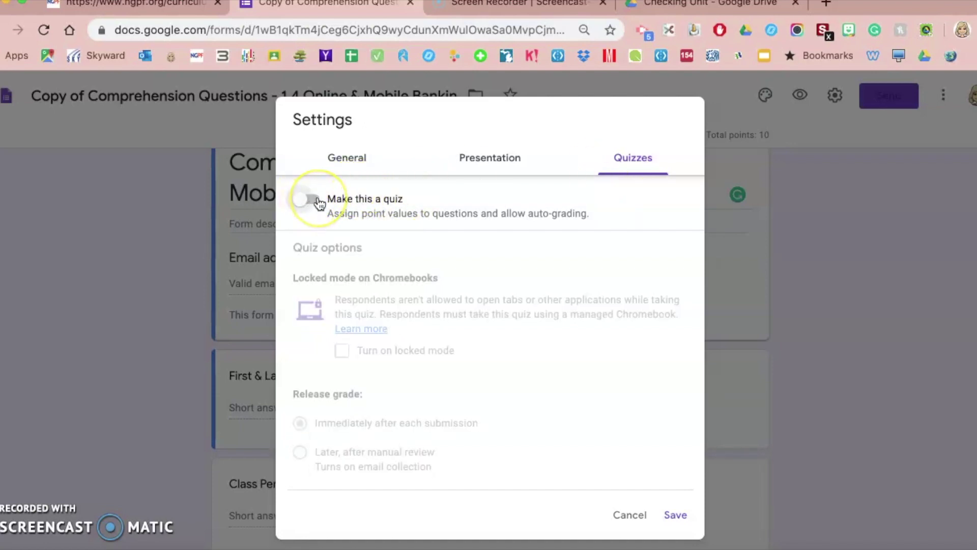
pyautogui.click(319, 203)
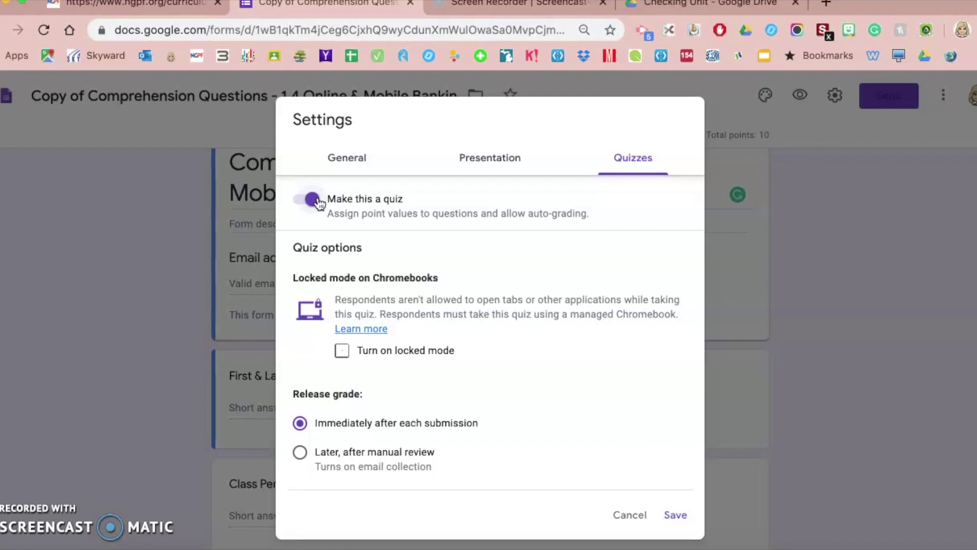
pyautogui.click(400, 200)
pyautogui.click(313, 199)
pyautogui.click(315, 202)
pyautogui.click(316, 203)
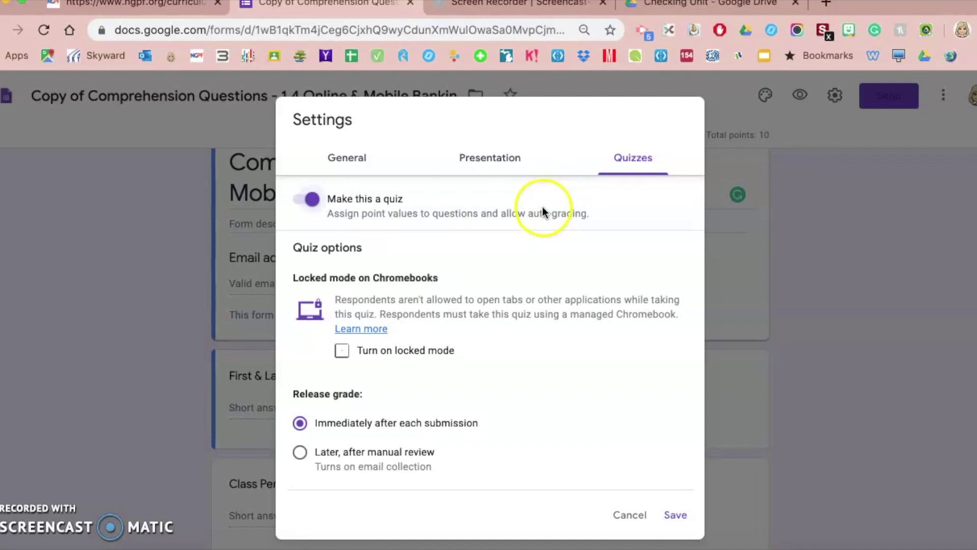
# - Turn on locked mode on Chromebooks, then switch it back off
pyautogui.scroll(-2, 458, 265)
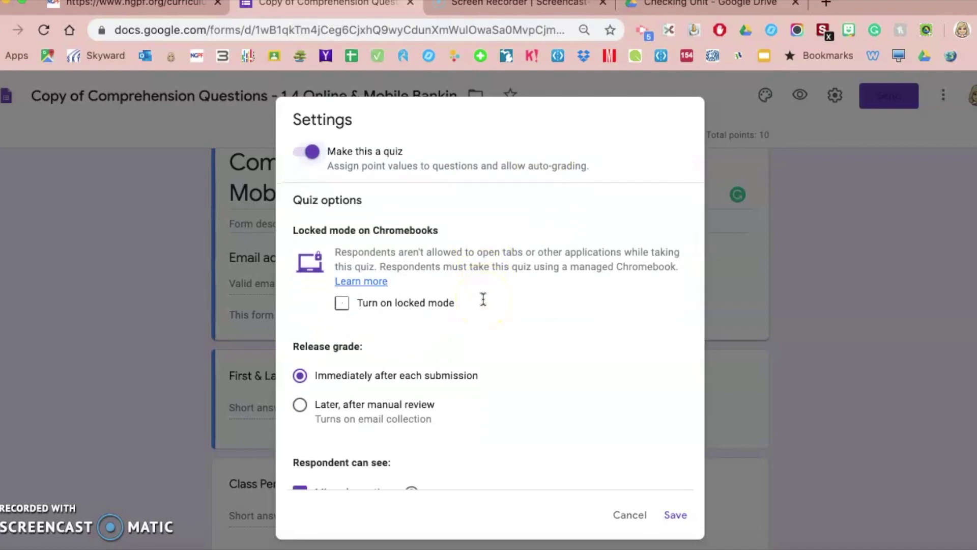
pyautogui.scroll(2, 483, 300)
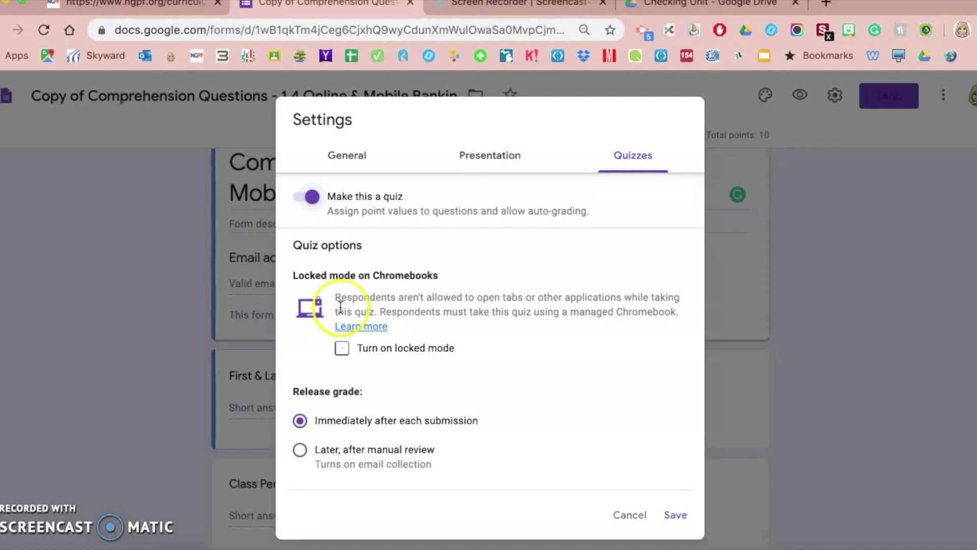
pyautogui.click(341, 350)
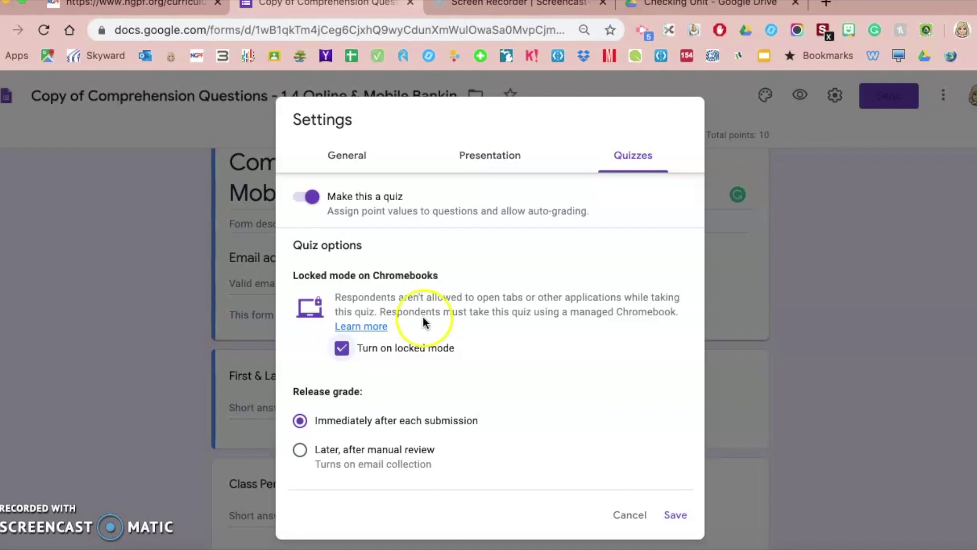
pyautogui.click(342, 348)
# - Set Release grade to Later, after manual review, after briefly trying Immediately after each submission
pyautogui.scroll(-2, 493, 355)
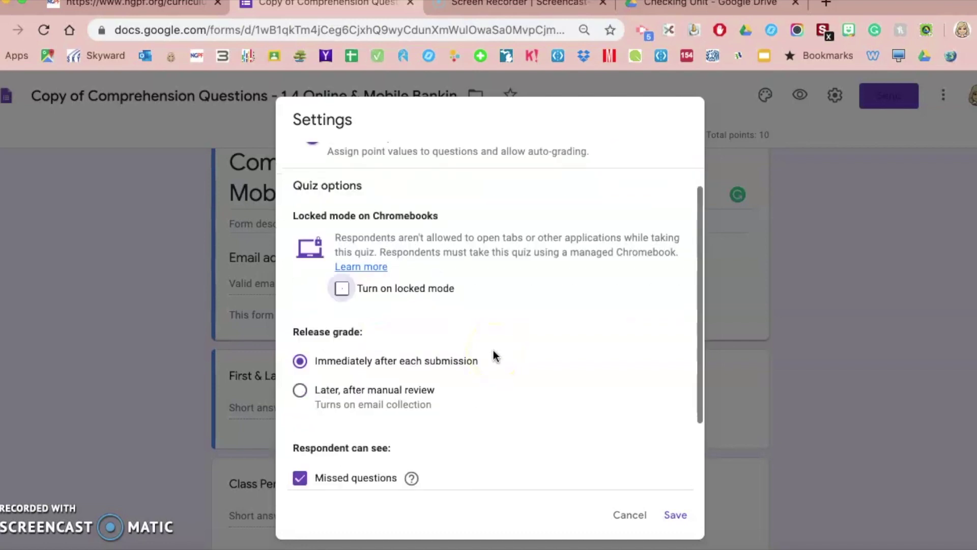
pyautogui.scroll(-1, 493, 355)
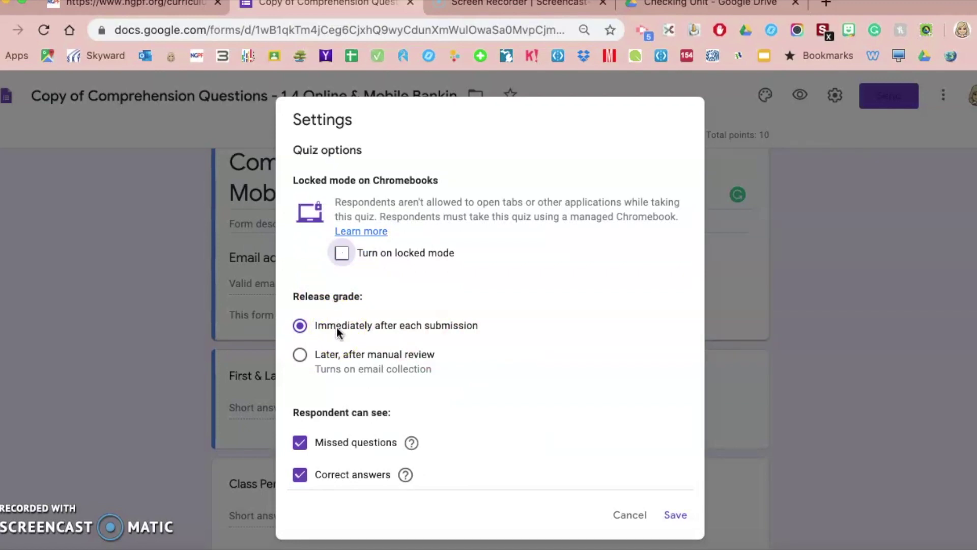
pyautogui.click(300, 355)
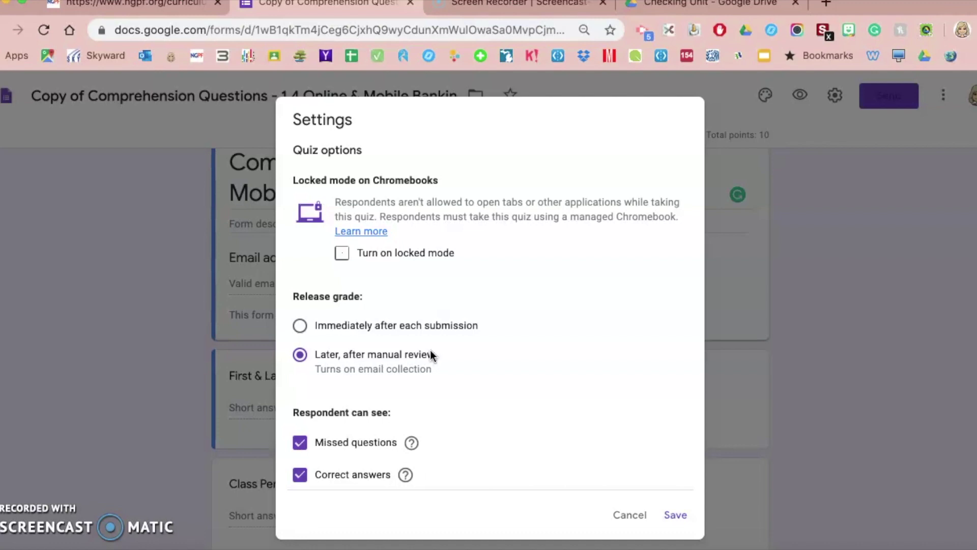
pyautogui.scroll(-2, 394, 461)
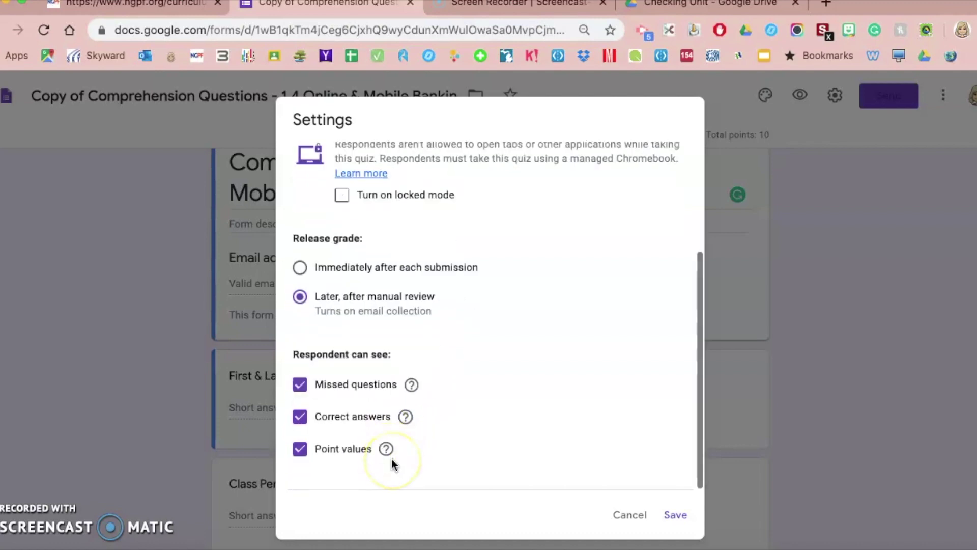
pyautogui.scroll(2, 392, 460)
pyautogui.scroll(1, 393, 461)
pyautogui.click(300, 336)
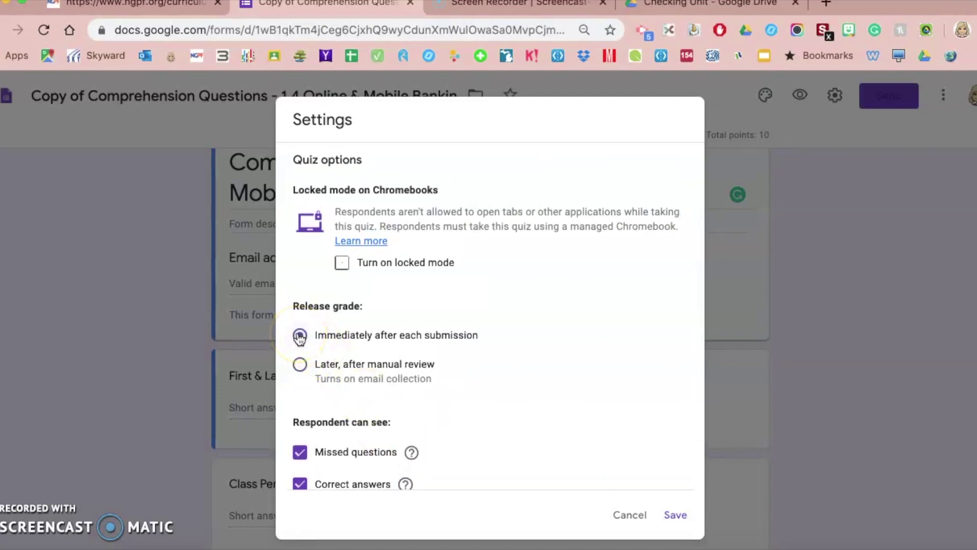
pyautogui.click(301, 365)
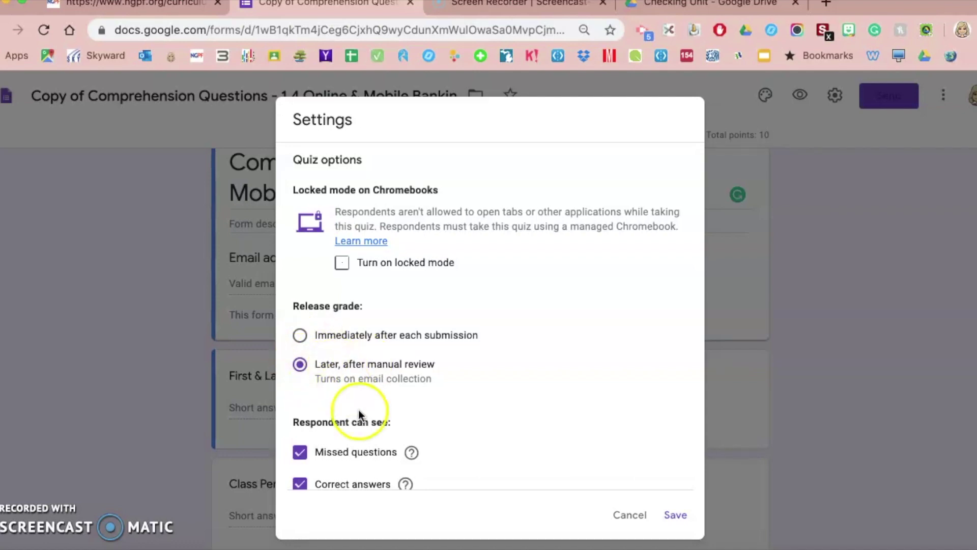
pyautogui.scroll(-2, 359, 414)
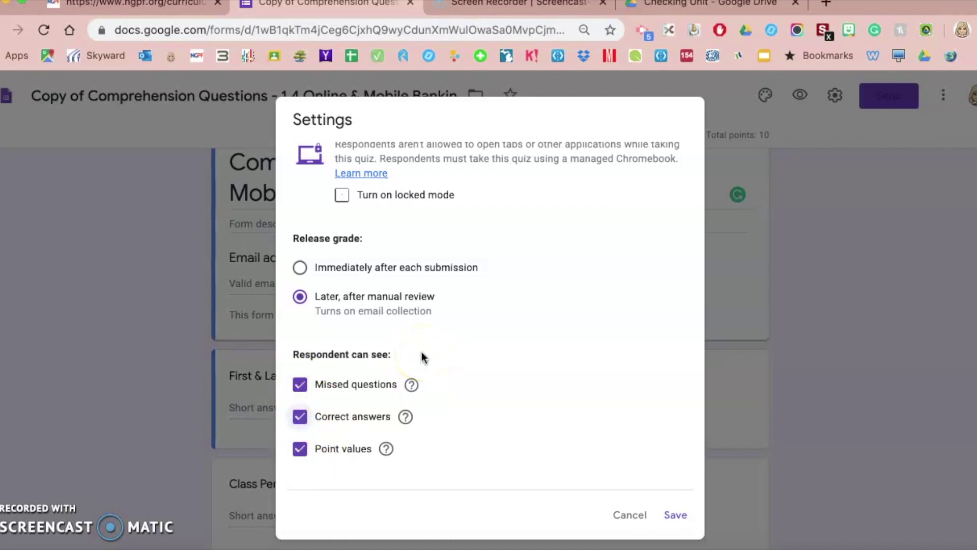
# - Review the 'Respondent can see' options, then save the quiz settings and close the Settings dialog
pyautogui.scroll(3, 421, 356)
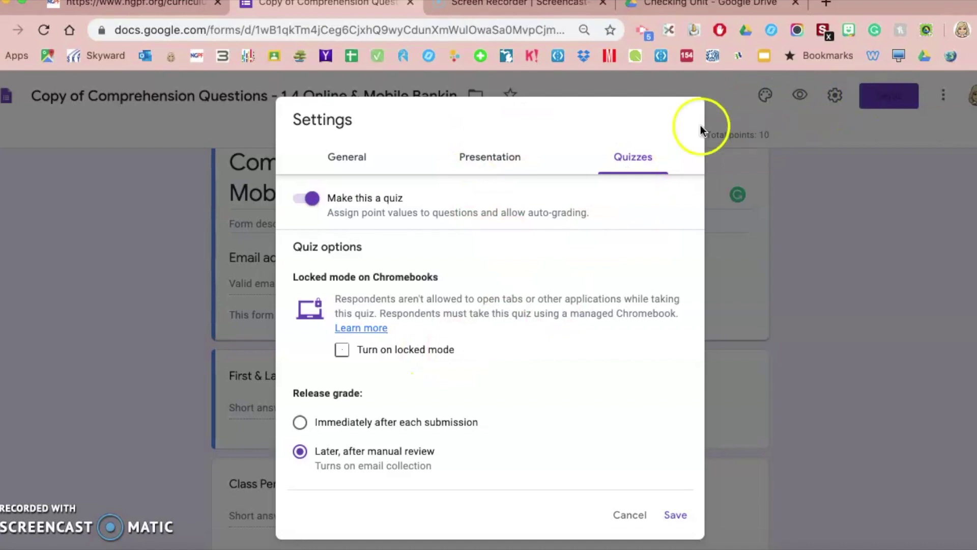
pyautogui.click(676, 515)
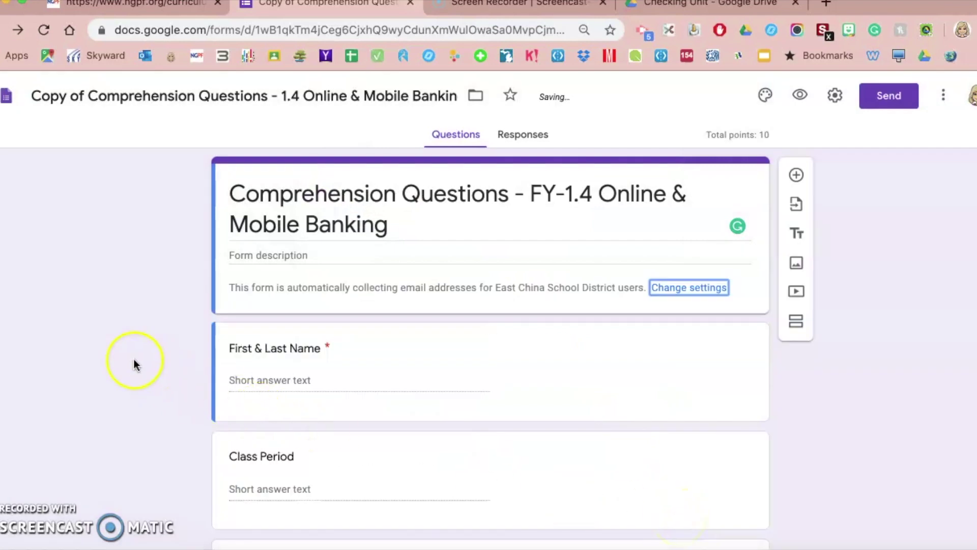